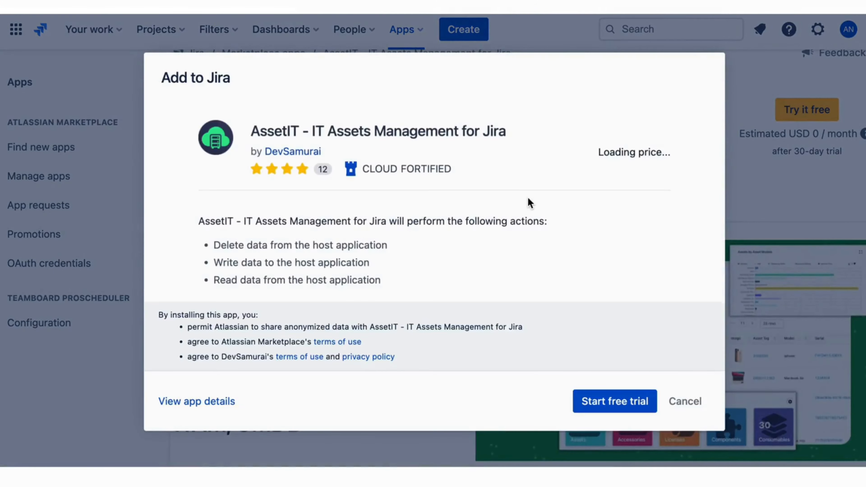
- Start the AssetIT free trial in Jira and open the app, dismissing its What's new notice so it does not show again
{"action": "left_click", "coordinate": [613, 408]}
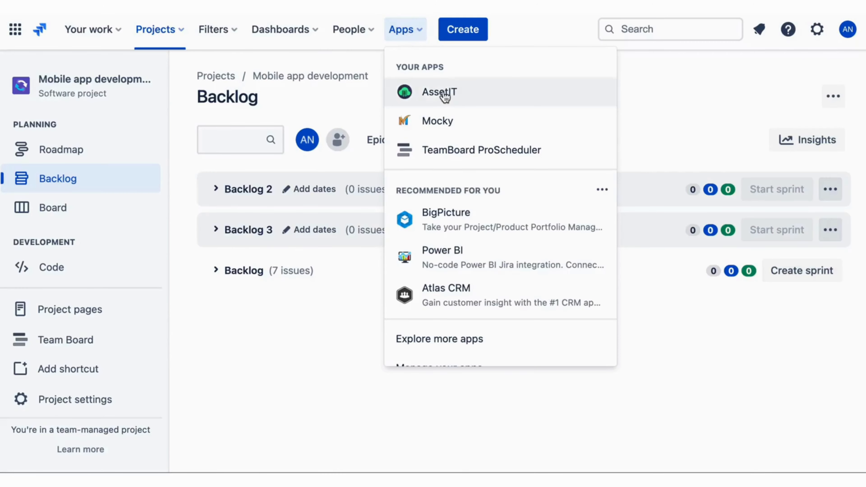
{"action": "left_click", "coordinate": [455, 102]}
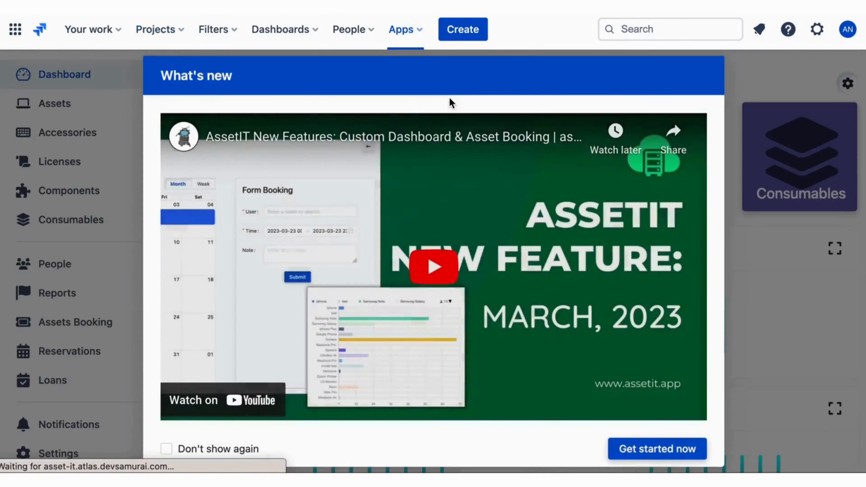
{"action": "left_click", "coordinate": [190, 450]}
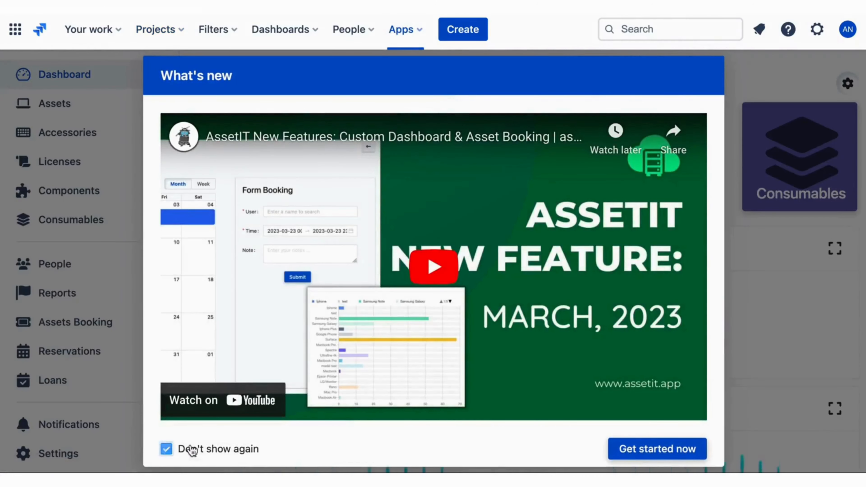
{"action": "left_click", "coordinate": [646, 454]}
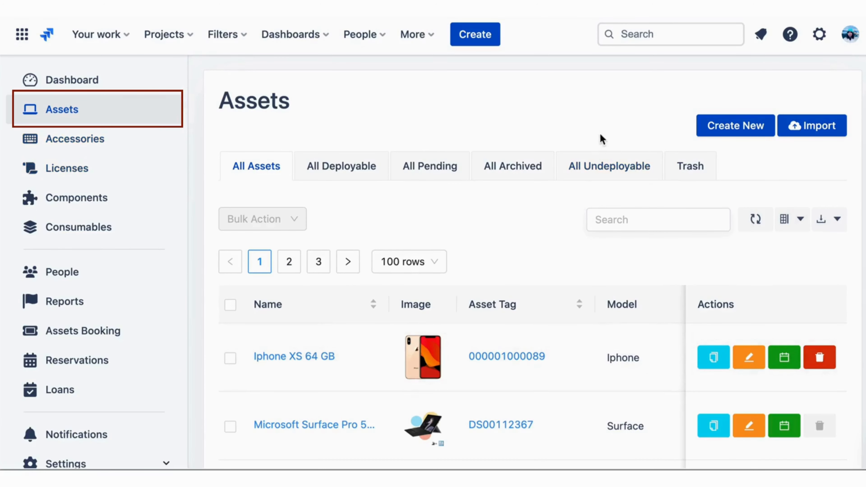
- Open the form for creating a new asset and review its fields
{"action": "left_click", "coordinate": [735, 126]}
{"action": "scroll", "coordinate": [622, 293], "scroll_direction": "down", "scroll_amount": 2}
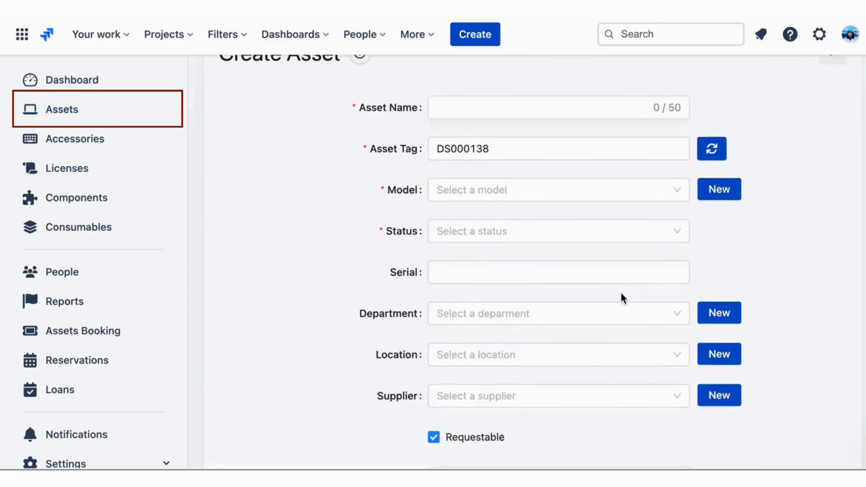
{"action": "scroll", "coordinate": [621, 296], "scroll_direction": "down", "scroll_amount": 10}
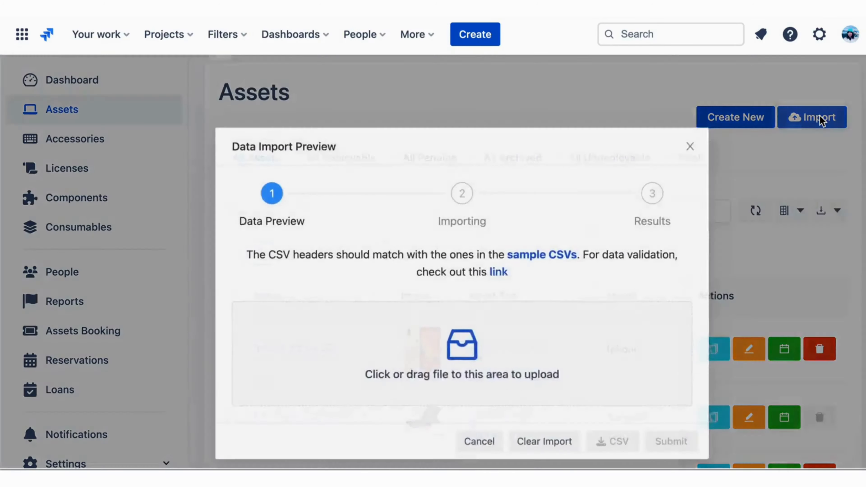
- Review the asset data import dialog with its CSV upload area, and close it without importing
{"action": "scroll", "coordinate": [525, 300], "scroll_direction": "down", "scroll_amount": 1}
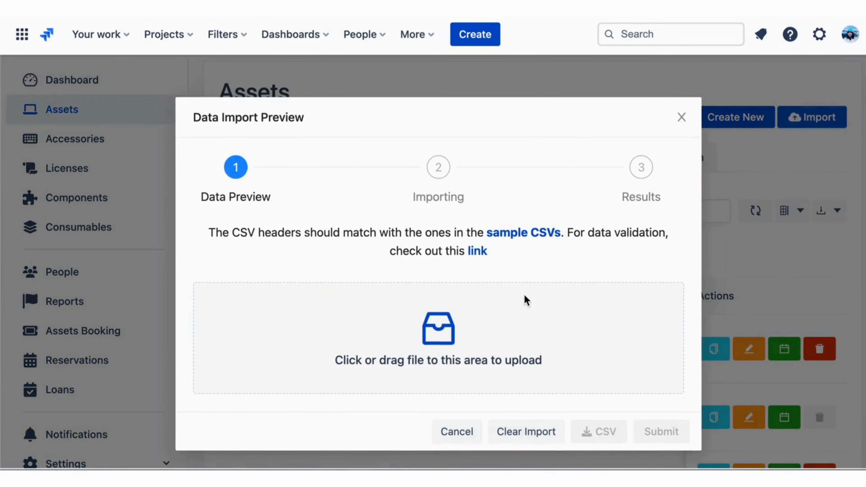
{"action": "scroll", "coordinate": [524, 293], "scroll_direction": "up", "scroll_amount": 1}
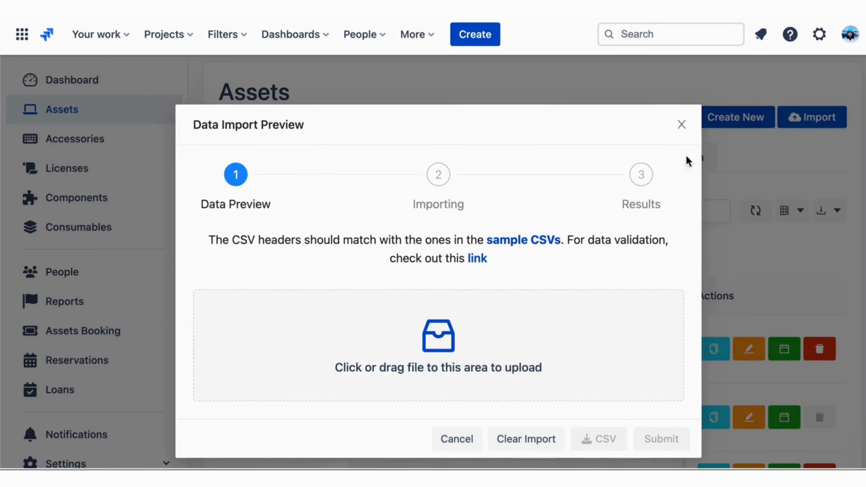
{"action": "left_click", "coordinate": [681, 125]}
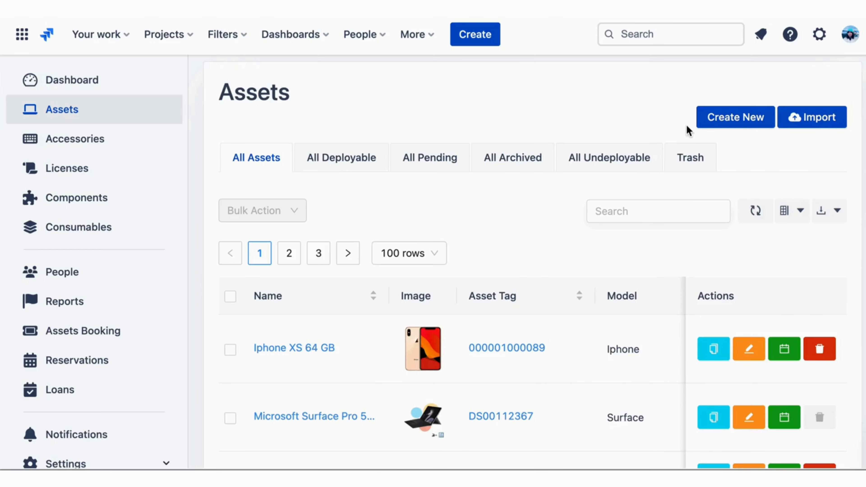
{"action": "scroll", "coordinate": [223, 267], "scroll_direction": "down", "scroll_amount": 1}
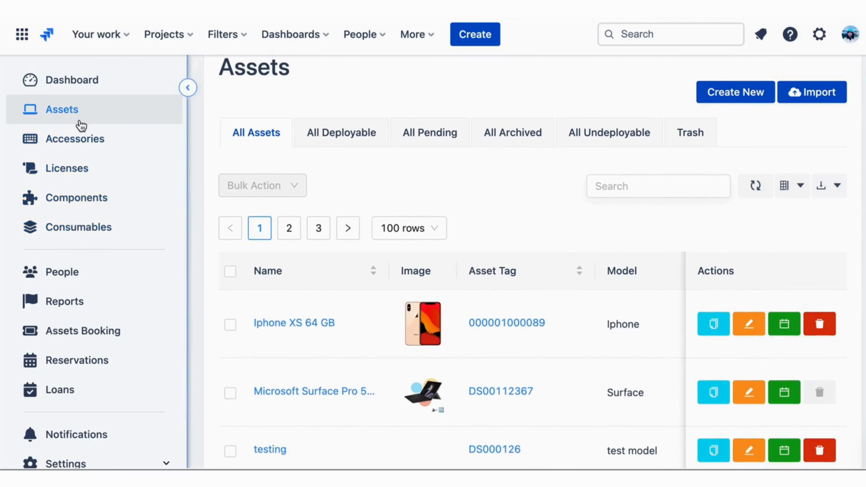
- Browse the Consumables, Assets Booking, Reservations and Loans pages
{"action": "left_click", "coordinate": [78, 228]}
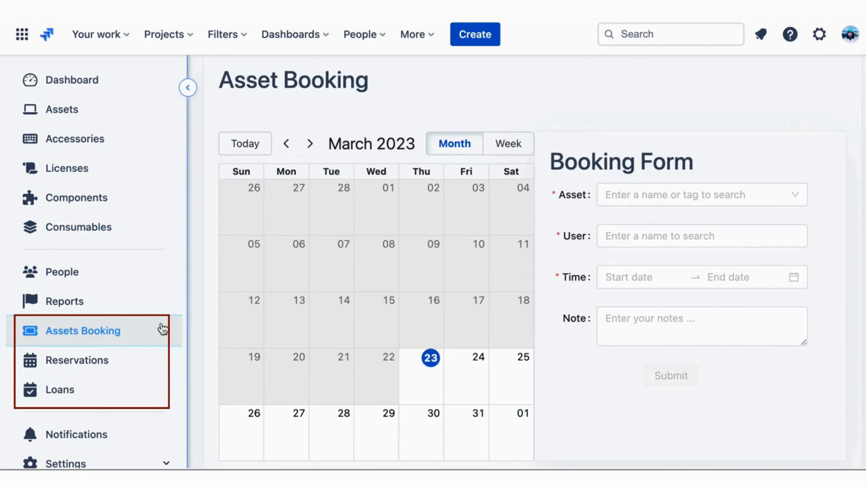
{"action": "left_click", "coordinate": [672, 197]}
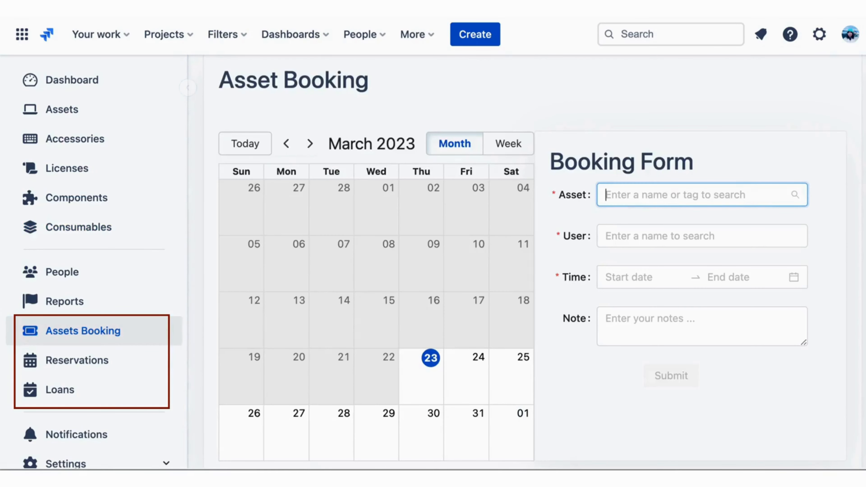
{"action": "left_click", "coordinate": [63, 365]}
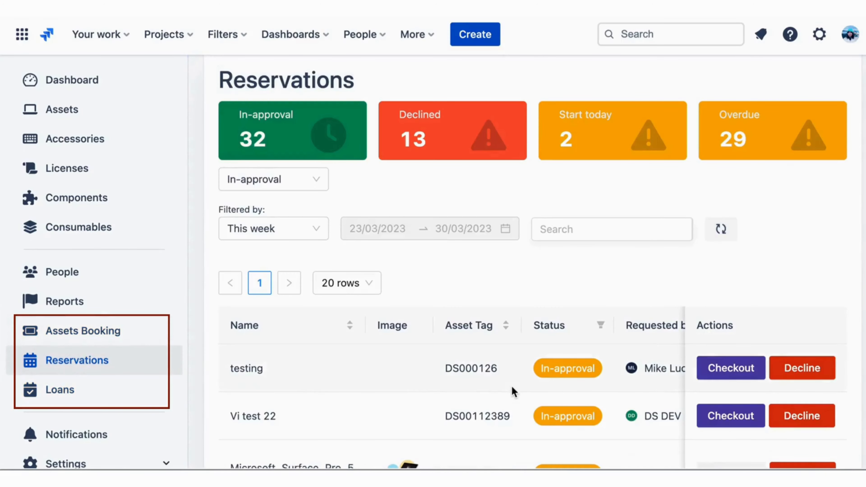
{"action": "scroll", "coordinate": [512, 388], "scroll_direction": "down", "scroll_amount": 3}
{"action": "scroll", "coordinate": [498, 387], "scroll_direction": "up", "scroll_amount": 2}
{"action": "left_click", "coordinate": [48, 380]}
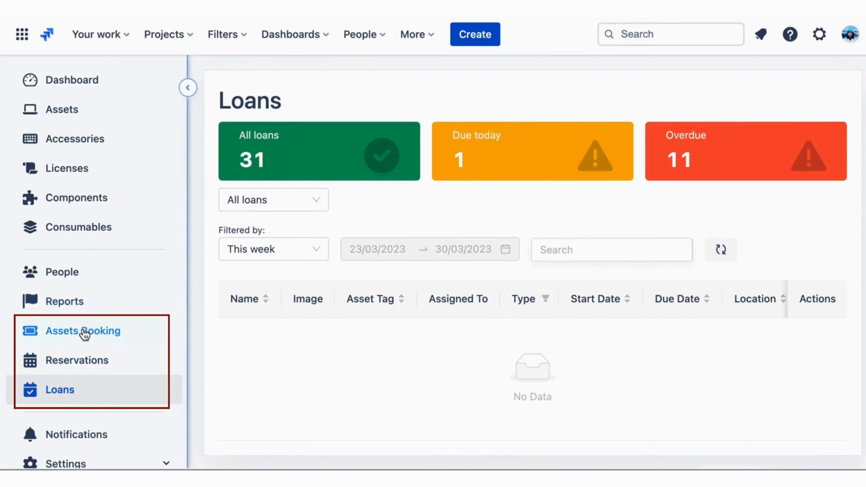
- Start an asset booking, search the assets for "phone" and select Iphone 11 - 2619
{"action": "left_click", "coordinate": [110, 332]}
{"action": "left_click", "coordinate": [703, 212]}
{"action": "type", "text": "phone"}
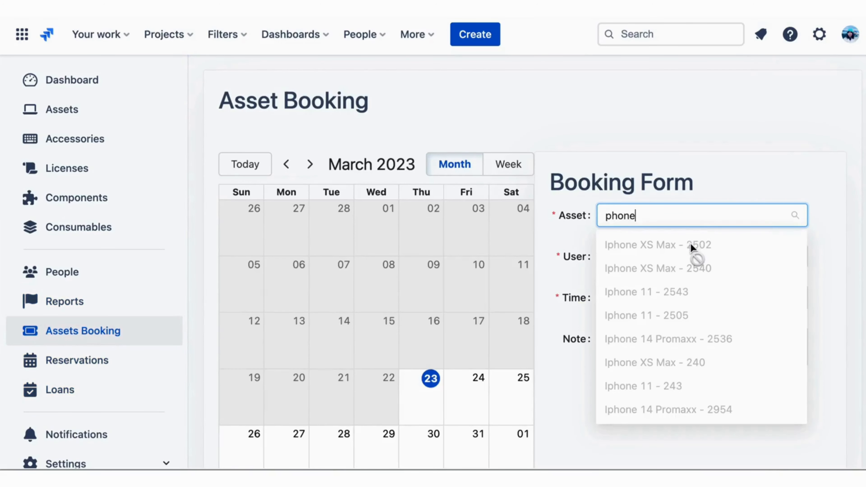
{"action": "scroll", "coordinate": [678, 355], "scroll_direction": "down", "scroll_amount": 5}
{"action": "scroll", "coordinate": [679, 355], "scroll_direction": "up", "scroll_amount": 3}
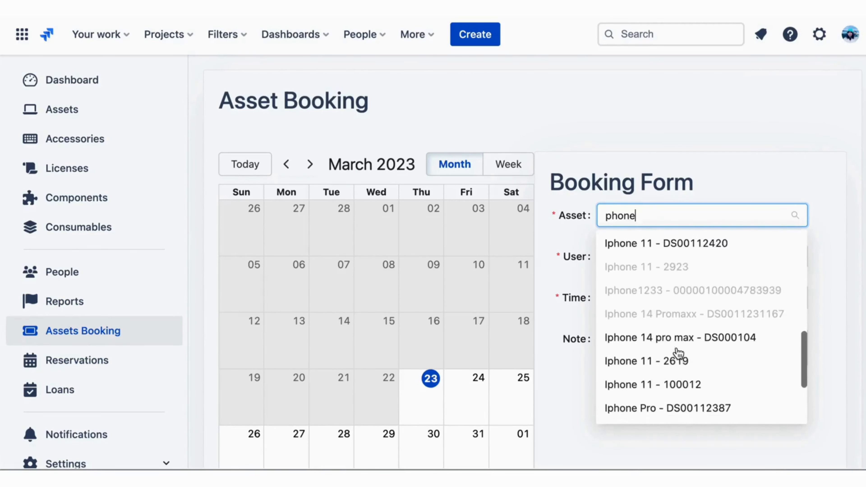
{"action": "left_click", "coordinate": [669, 349]}
- Search for the booking's user by name and select the matching account, and open the booking time range for entry
{"action": "left_click", "coordinate": [688, 253]}
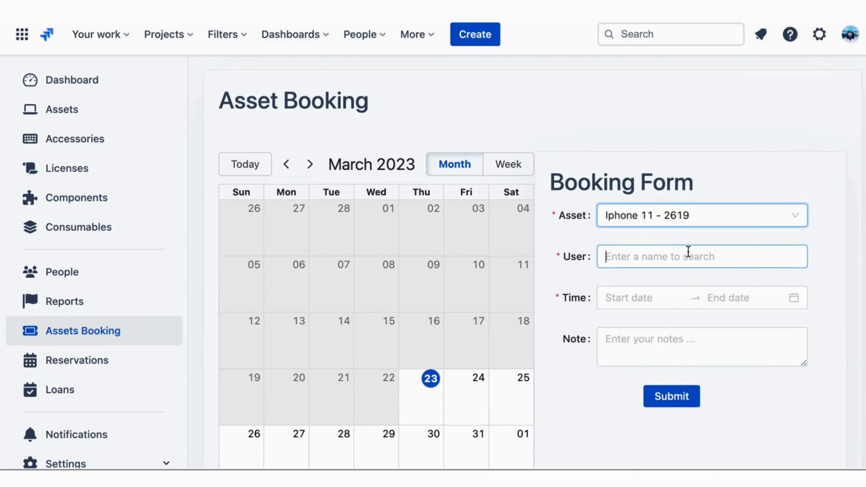
{"action": "type", "text": "tere"}
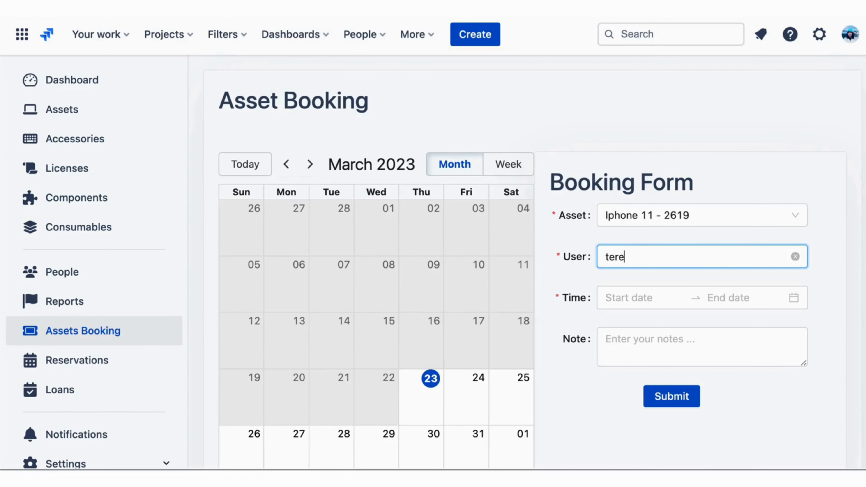
{"action": "type", "text": "sa"}
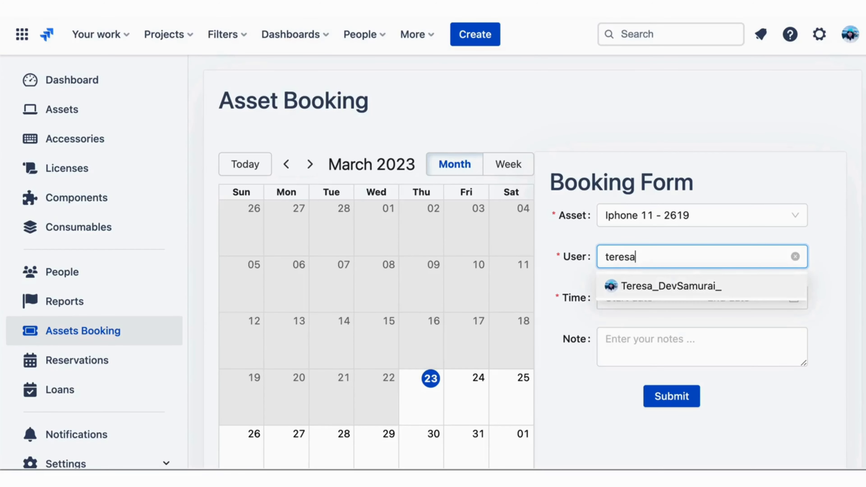
{"action": "left_click", "coordinate": [688, 292]}
{"action": "left_click", "coordinate": [678, 296]}
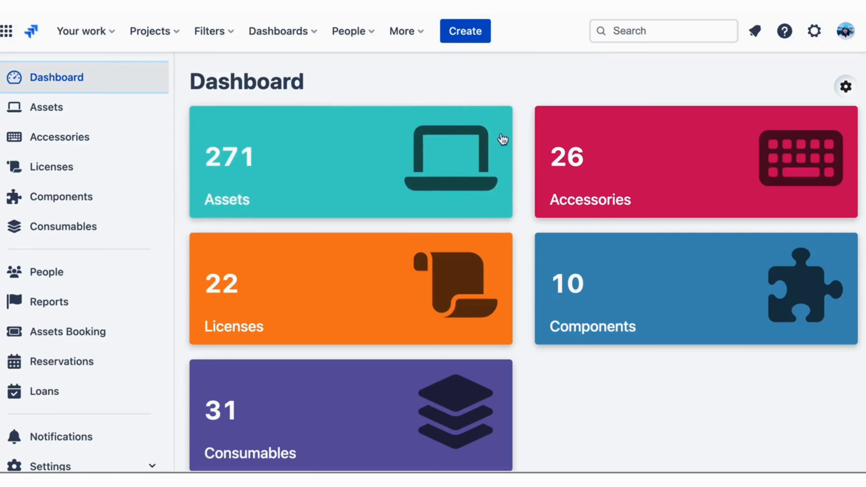
- Look through the dashboard's category cards and the Assets by Asset Models charts
{"action": "scroll", "coordinate": [582, 329], "scroll_direction": "down", "scroll_amount": 9}
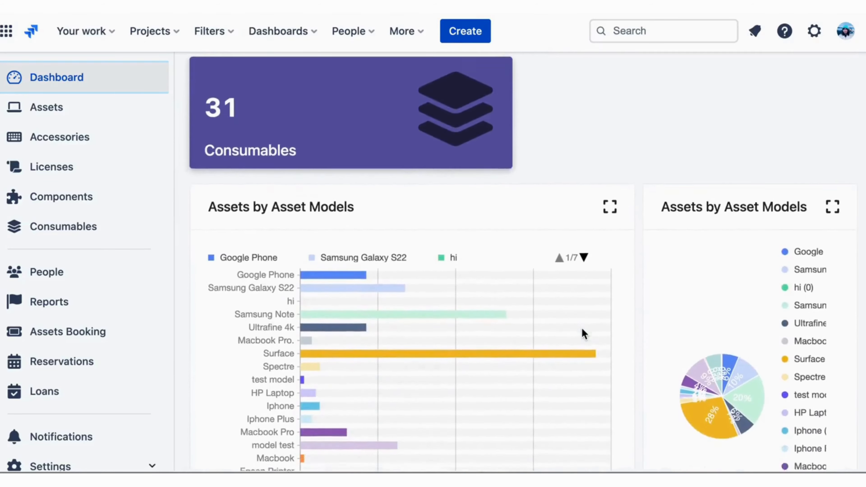
{"action": "scroll", "coordinate": [582, 327], "scroll_direction": "down", "scroll_amount": 3}
{"action": "scroll", "coordinate": [582, 328], "scroll_direction": "up", "scroll_amount": 2}
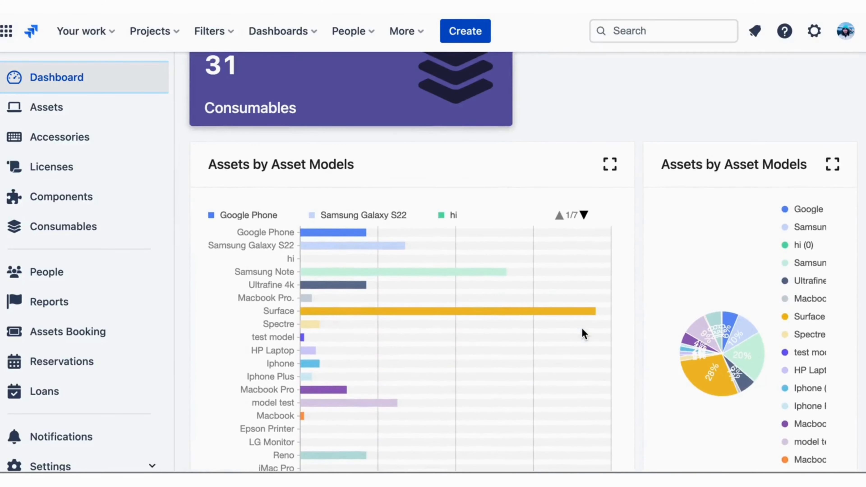
{"action": "scroll", "coordinate": [582, 327], "scroll_direction": "up", "scroll_amount": 8}
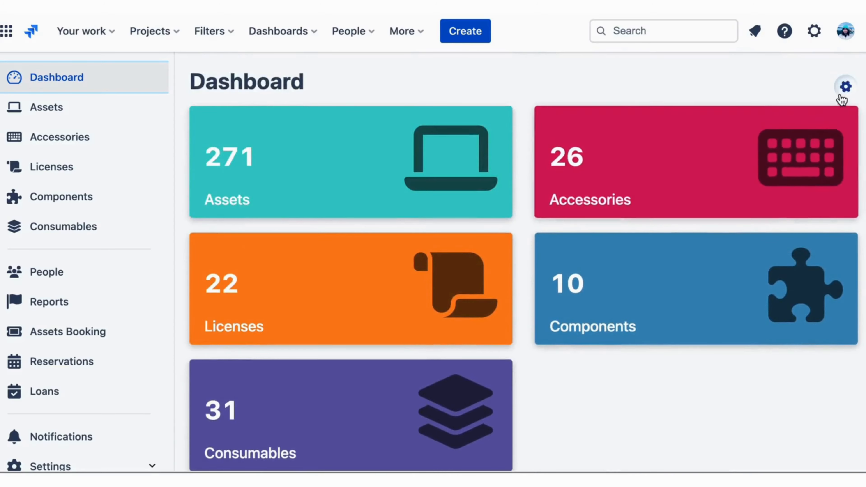
- Add a row with a wide first cell and a narrow second cell in the dashboard settings, and choose the Accessories widgets
{"action": "left_click", "coordinate": [840, 96]}
{"action": "scroll", "coordinate": [631, 249], "scroll_direction": "down", "scroll_amount": 1}
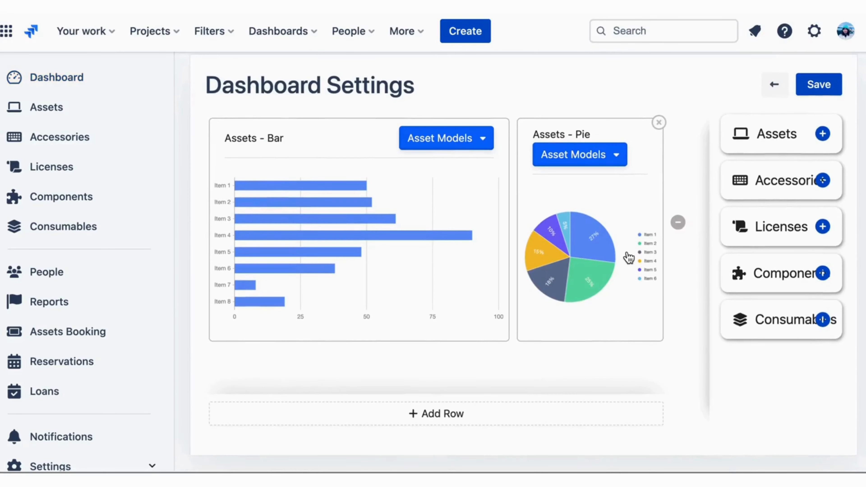
{"action": "left_click", "coordinate": [397, 420]}
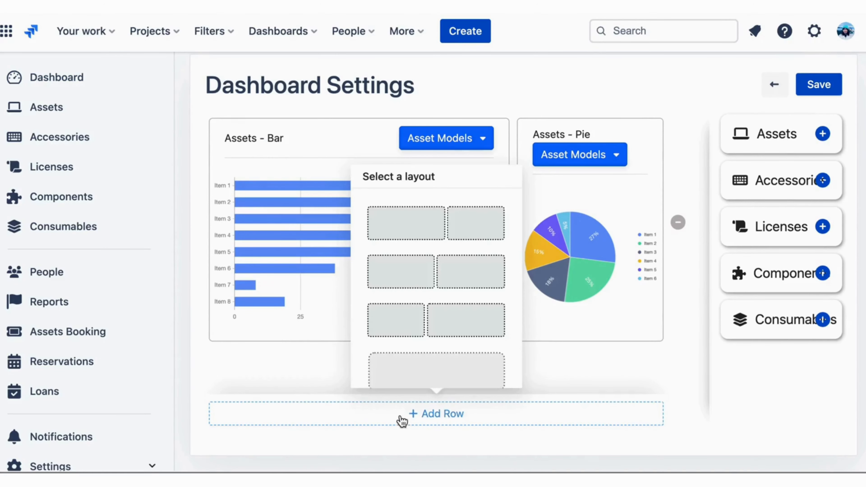
{"action": "left_click", "coordinate": [437, 234]}
{"action": "scroll", "coordinate": [512, 313], "scroll_direction": "down", "scroll_amount": 1}
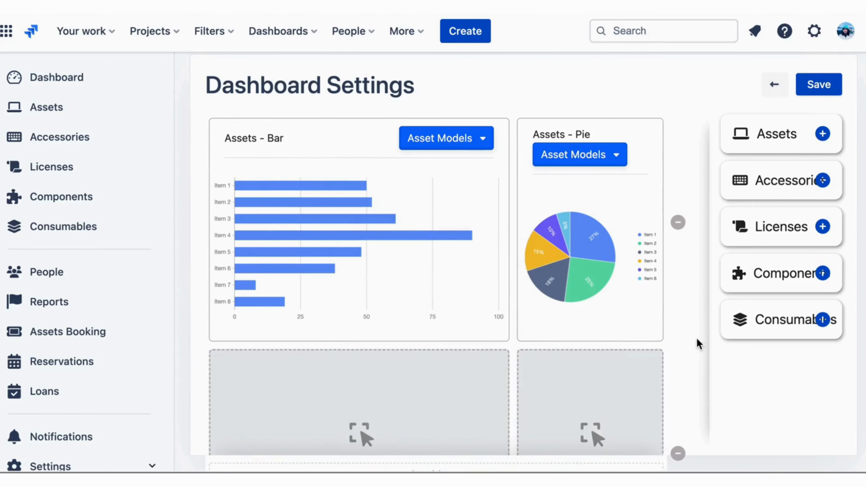
{"action": "left_click", "coordinate": [807, 183]}
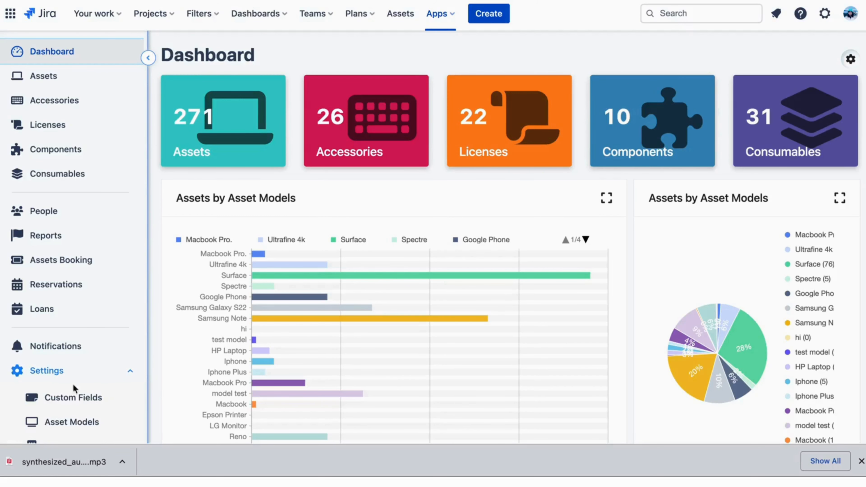
- Open the Custom Fields settings and collapse the FieldSets section to review the list of custom fields
{"action": "left_click", "coordinate": [85, 396]}
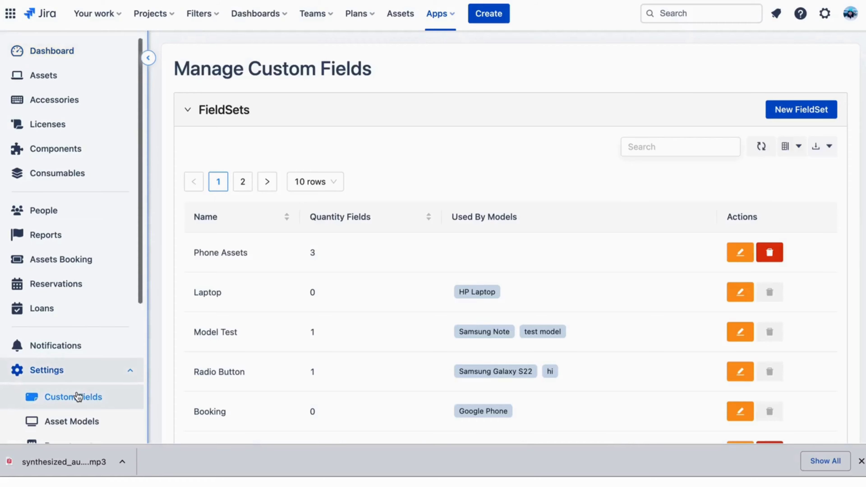
{"action": "scroll", "coordinate": [95, 397], "scroll_direction": "down", "scroll_amount": 5}
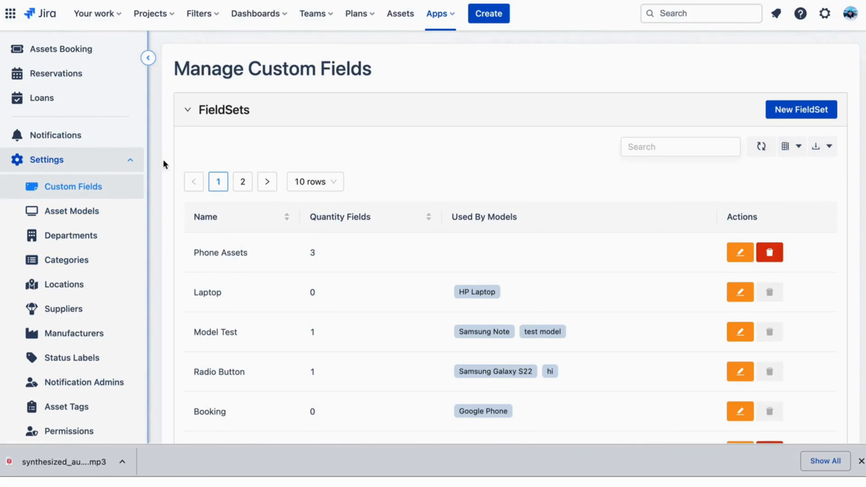
{"action": "left_click", "coordinate": [188, 111]}
{"action": "scroll", "coordinate": [358, 261], "scroll_direction": "down", "scroll_amount": 1}
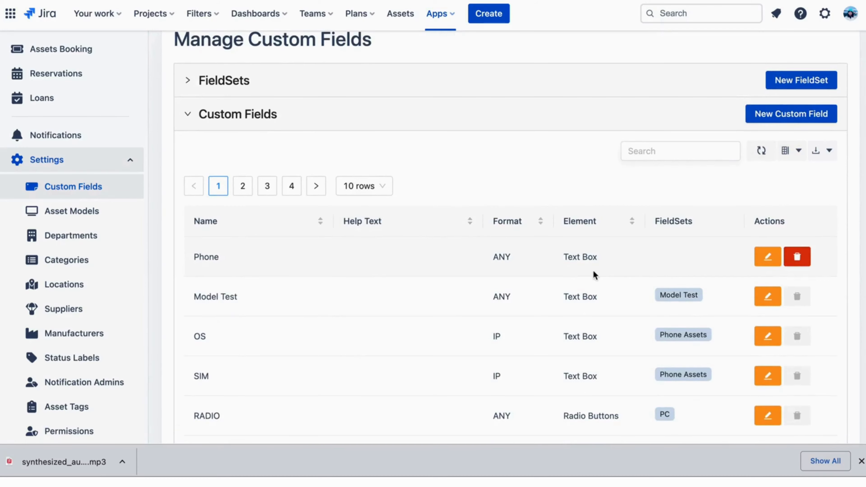
{"action": "scroll", "coordinate": [593, 274], "scroll_direction": "up", "scroll_amount": 1}
- Open a blank fieldset form, inspect the format and element of the Phone custom field, and return without saving
{"action": "left_click", "coordinate": [802, 90]}
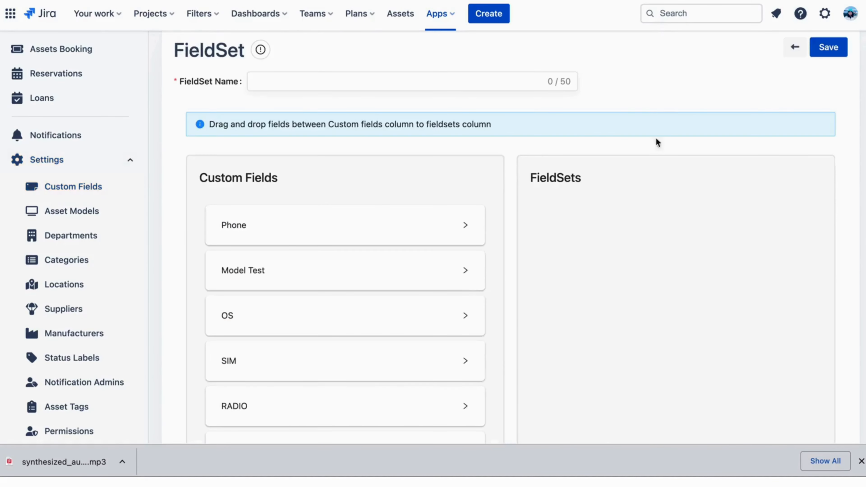
{"action": "scroll", "coordinate": [310, 242], "scroll_direction": "down", "scroll_amount": 1}
{"action": "scroll", "coordinate": [305, 242], "scroll_direction": "up", "scroll_amount": 1}
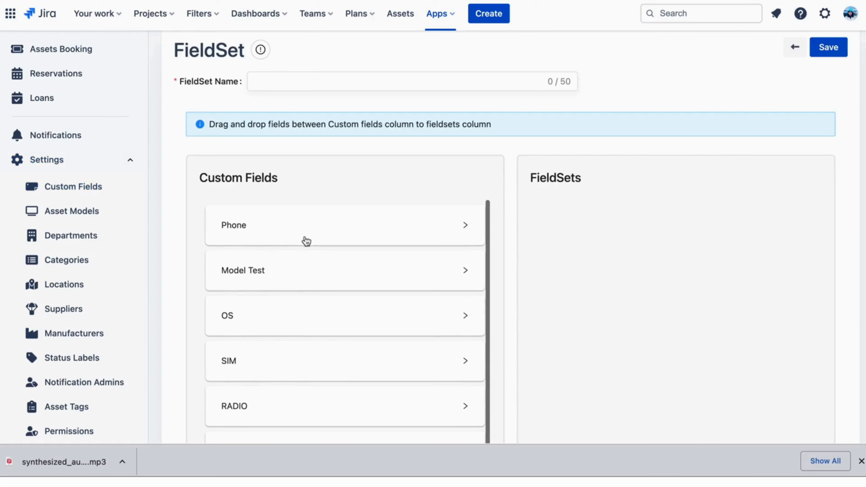
{"action": "left_click", "coordinate": [465, 225]}
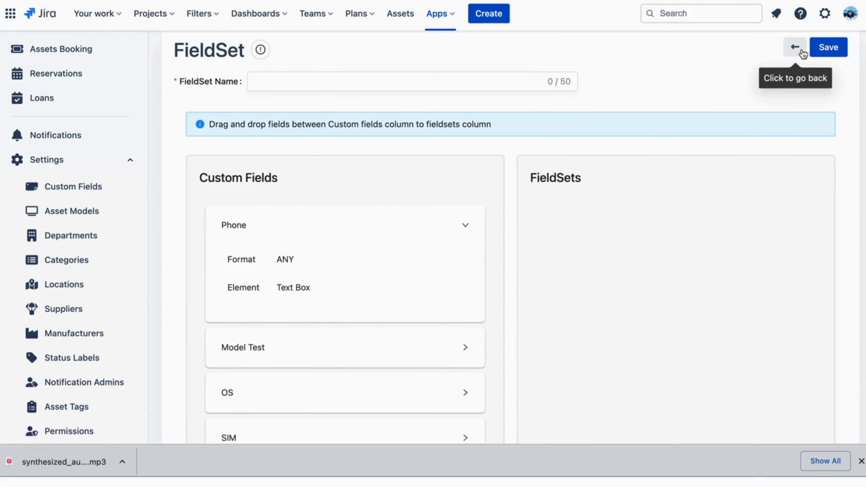
{"action": "left_click", "coordinate": [795, 47]}
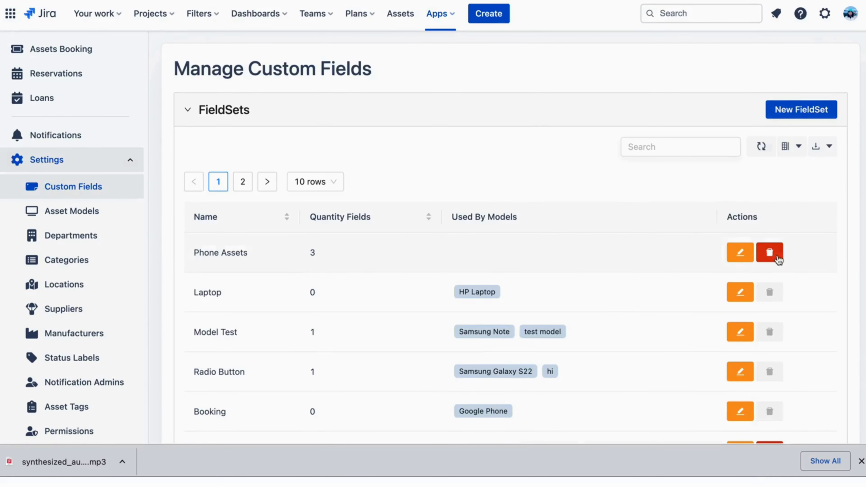
- Open the Phone Assets fieldset, try rearranging its fields, and inspect the IMEI field's format, element and required setting
{"action": "left_click", "coordinate": [741, 254]}
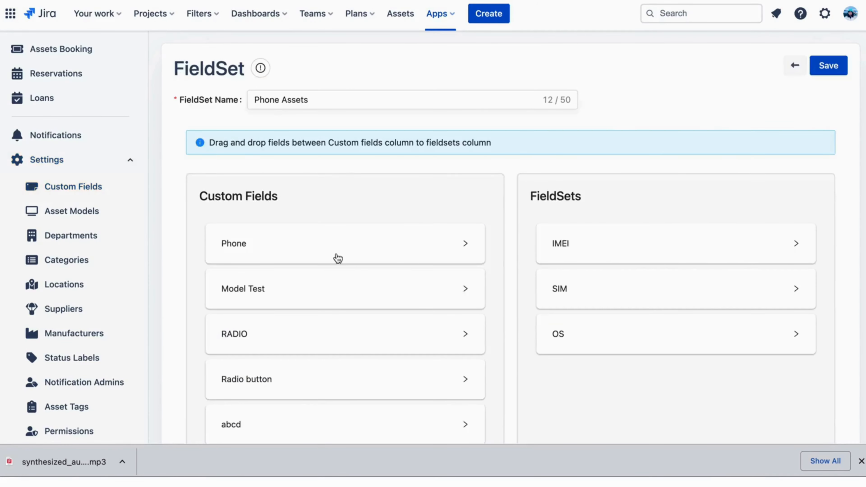
{"action": "scroll", "coordinate": [338, 258], "scroll_direction": "down", "scroll_amount": 2}
{"action": "scroll", "coordinate": [338, 258], "scroll_direction": "up", "scroll_amount": 2}
{"action": "left_click_drag", "start_coordinate": [575, 348], "coordinate": [342, 276]}
{"action": "left_click_drag", "start_coordinate": [310, 241], "coordinate": [646, 284]}
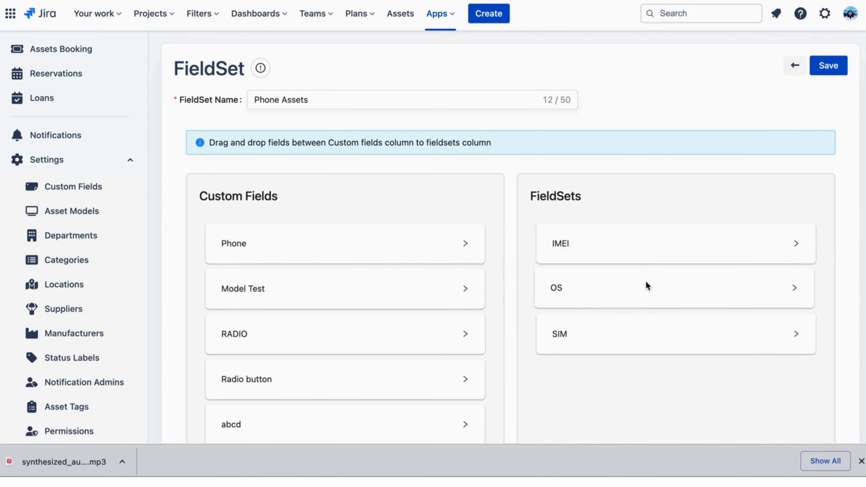
{"action": "left_click_drag", "start_coordinate": [594, 324], "coordinate": [604, 270]}
{"action": "left_click", "coordinate": [784, 243]}
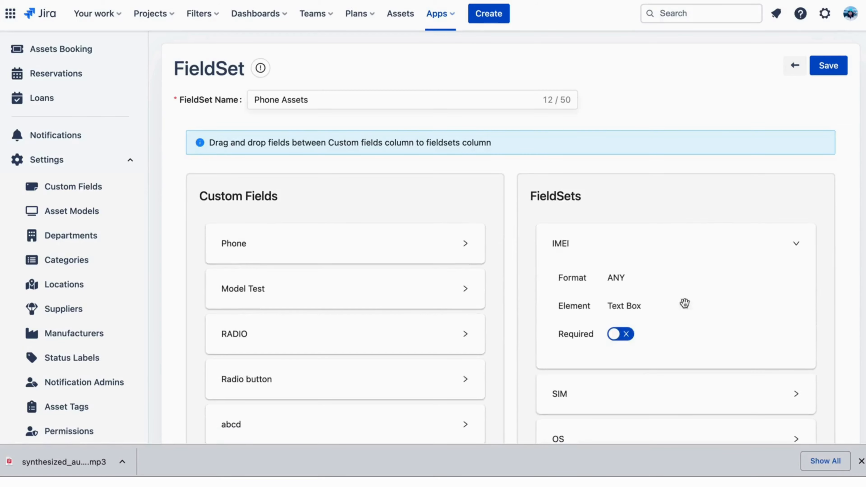
{"action": "scroll", "coordinate": [644, 360], "scroll_direction": "down", "scroll_amount": 2}
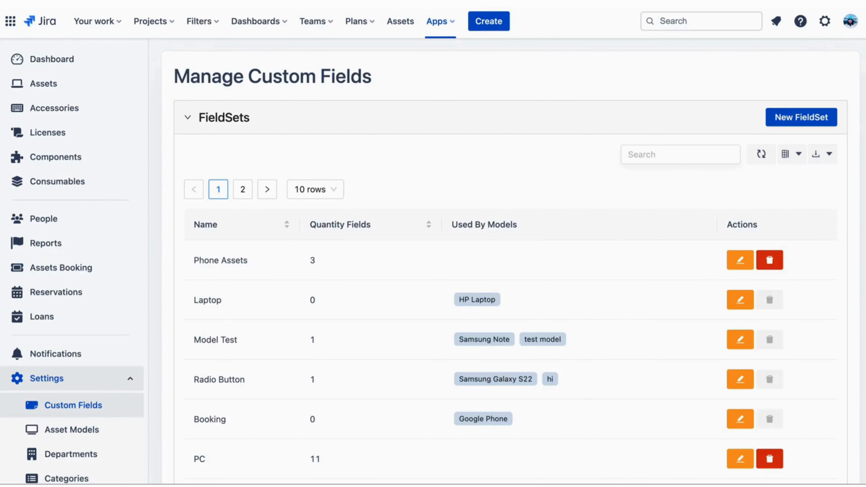
- Examine the search, column and export options for the fieldset list
{"action": "left_click", "coordinate": [654, 158]}
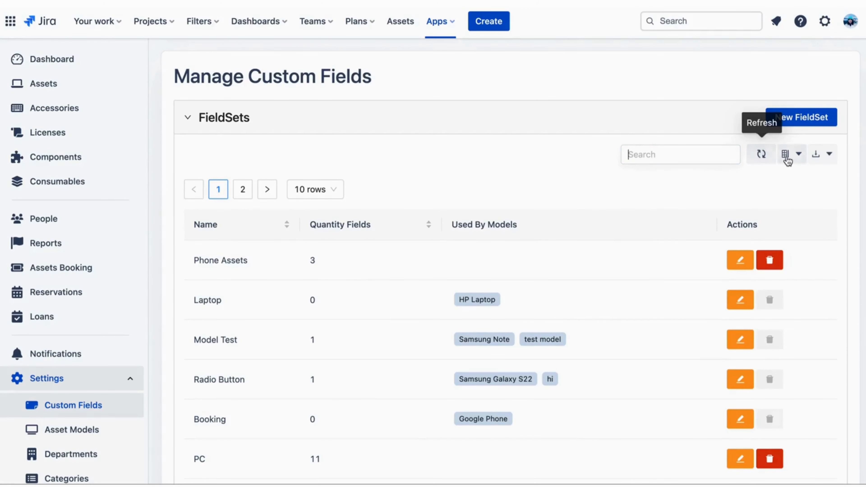
{"action": "left_click", "coordinate": [793, 160]}
{"action": "left_click", "coordinate": [822, 156]}
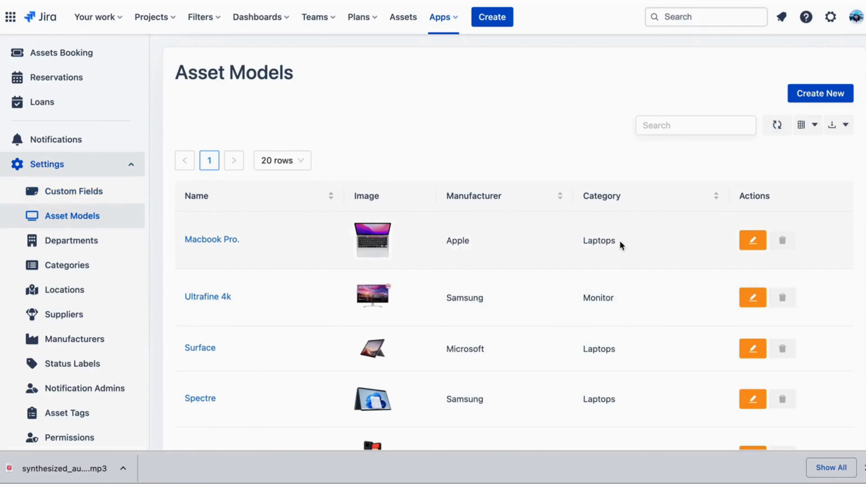
- Start a new asset in the Assets section and select Macbook Pro. as its model
{"action": "scroll", "coordinate": [71, 135], "scroll_direction": "up", "scroll_amount": 6}
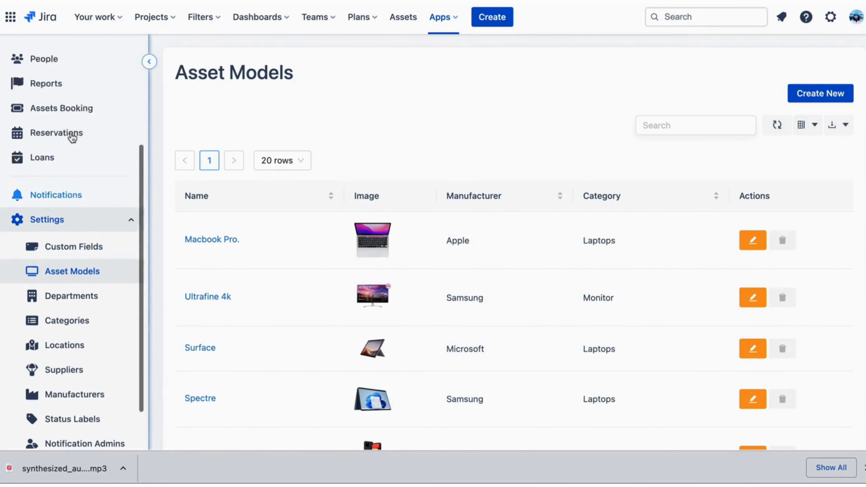
{"action": "left_click", "coordinate": [42, 82]}
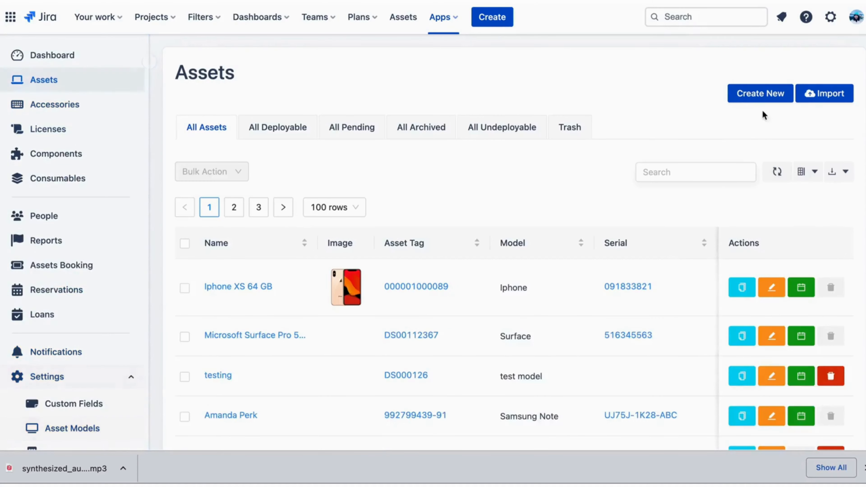
{"action": "left_click", "coordinate": [758, 98]}
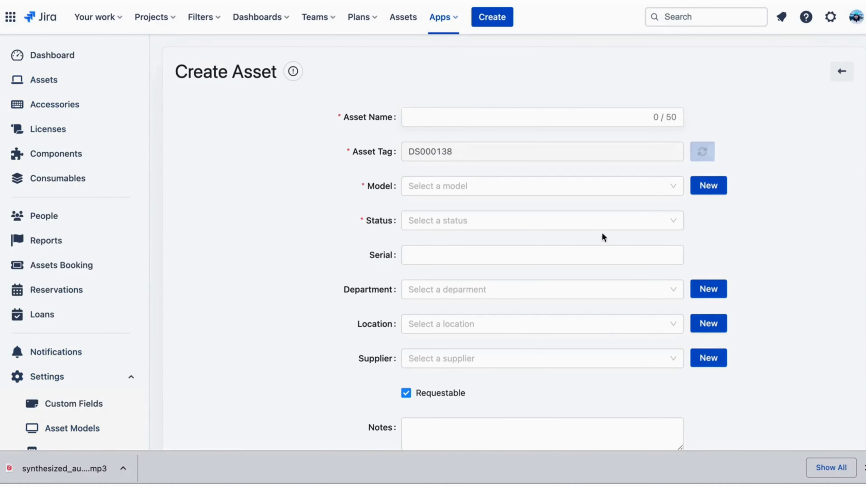
{"action": "scroll", "coordinate": [406, 269], "scroll_direction": "down", "scroll_amount": 1}
{"action": "left_click", "coordinate": [464, 174]}
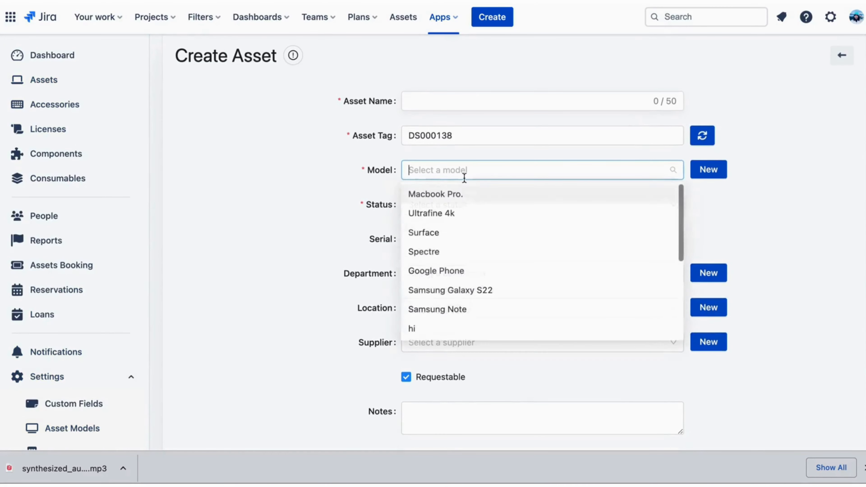
{"action": "left_click", "coordinate": [457, 196]}
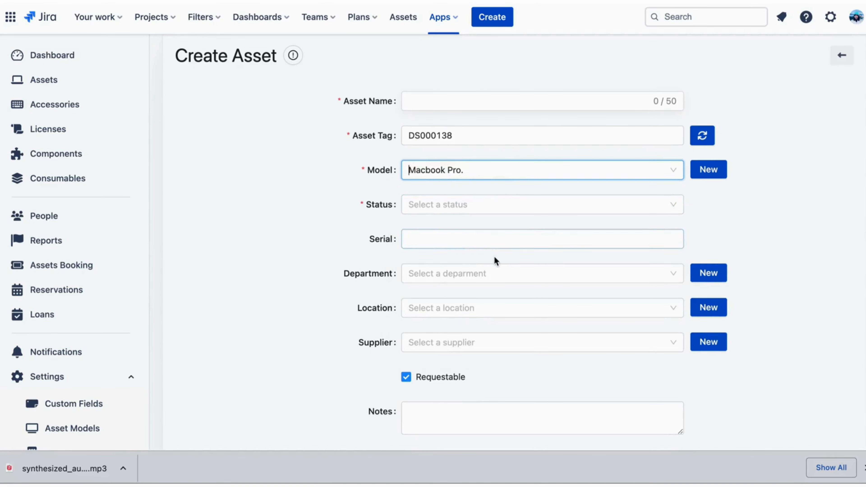
- Open the Asset Models settings, view the form for a new model, and return to the list without creating one
{"action": "scroll", "coordinate": [43, 371], "scroll_direction": "down", "scroll_amount": 6}
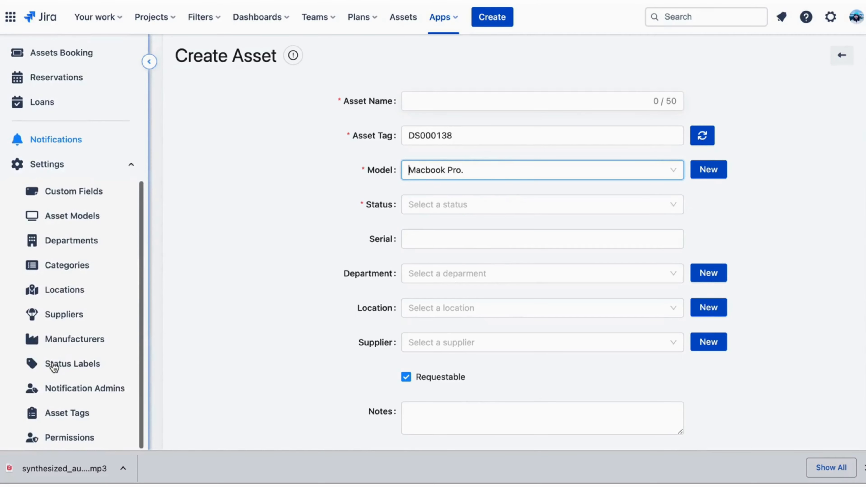
{"action": "left_click", "coordinate": [69, 222]}
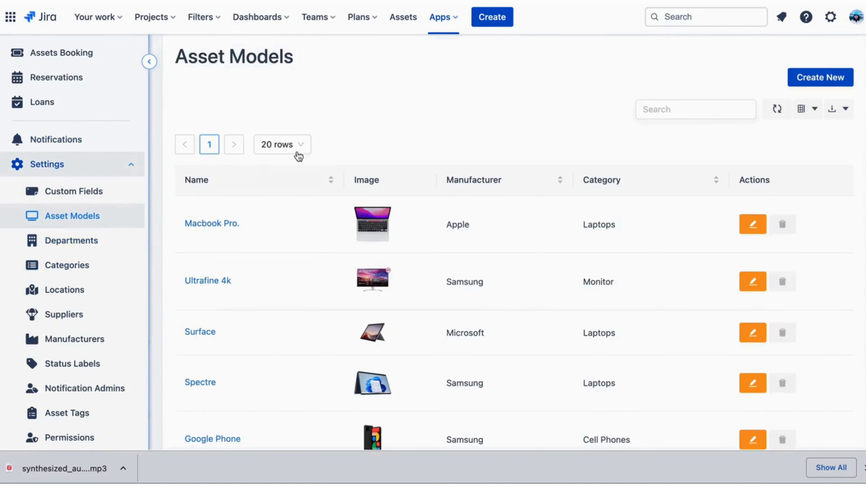
{"action": "left_click", "coordinate": [822, 79]}
{"action": "left_click", "coordinate": [836, 61]}
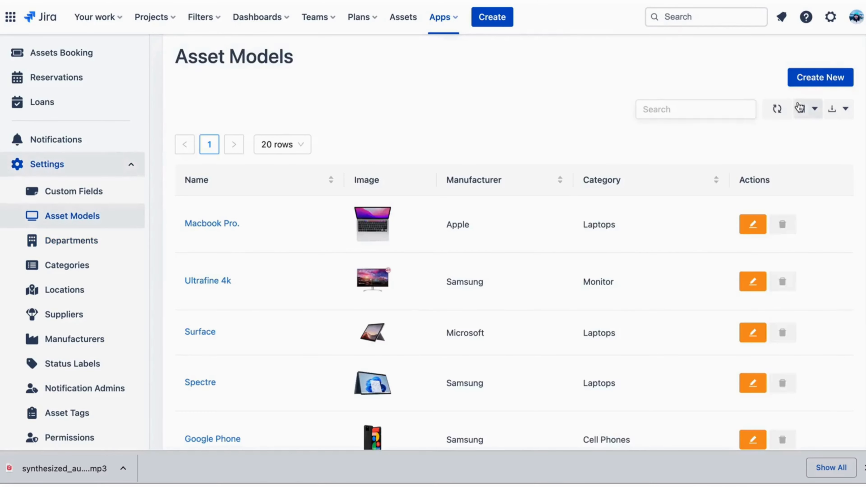
- Examine the column and export options for the Asset Models list without exporting anything
{"action": "left_click", "coordinate": [806, 109]}
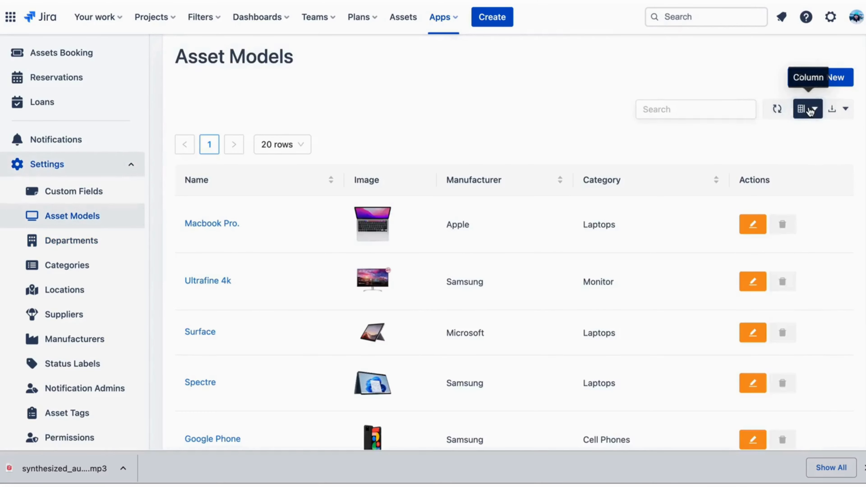
{"action": "left_click", "coordinate": [839, 111]}
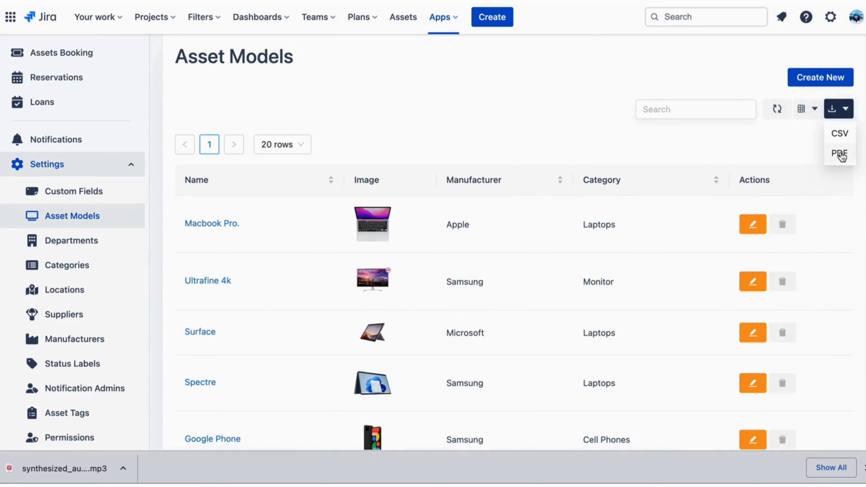
{"action": "left_click", "coordinate": [763, 138]}
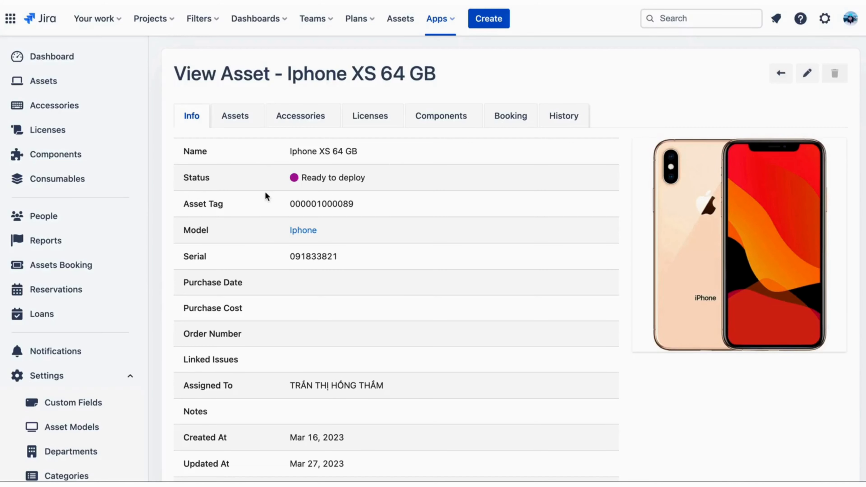
- Open the Status Labels settings and review the labels' status types and chart colors
{"action": "scroll", "coordinate": [68, 428], "scroll_direction": "down", "scroll_amount": 5}
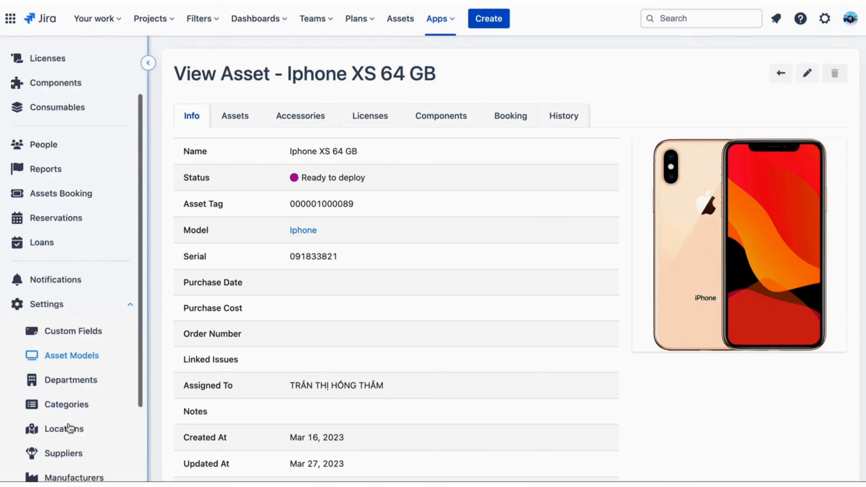
{"action": "left_click", "coordinate": [72, 399]}
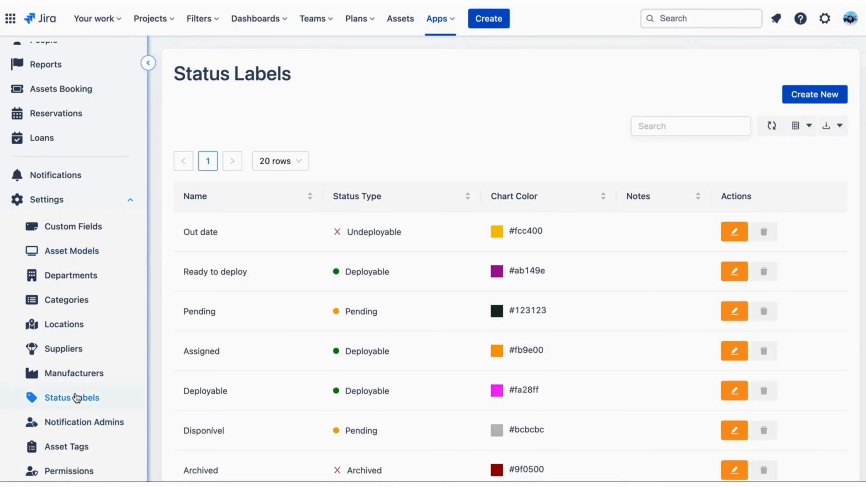
{"action": "scroll", "coordinate": [460, 282], "scroll_direction": "down", "scroll_amount": 2}
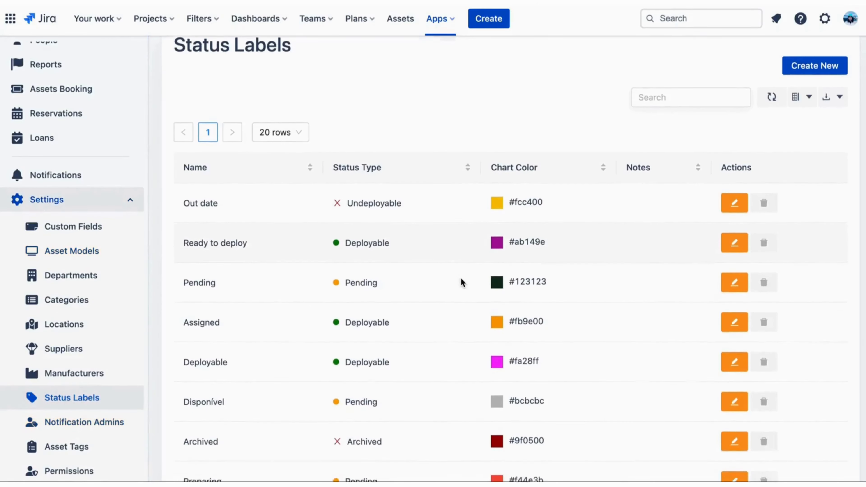
{"action": "scroll", "coordinate": [461, 281], "scroll_direction": "down", "scroll_amount": 2}
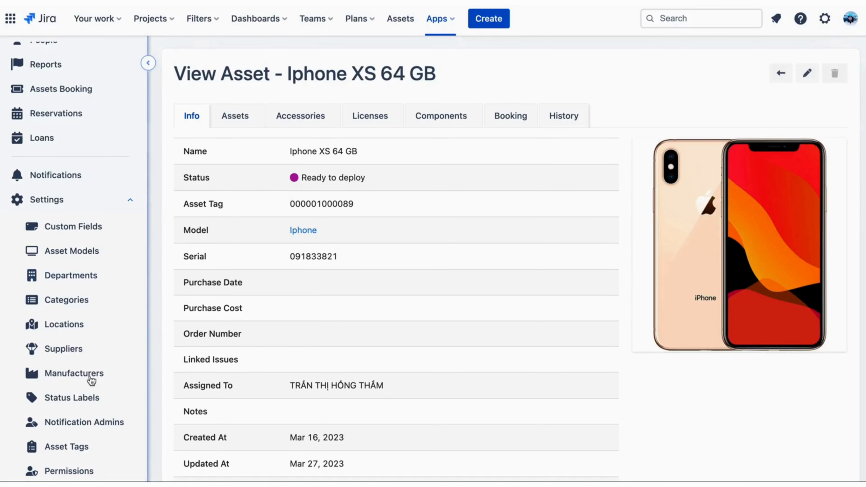
- Open the Permissions settings and review the permission schemes with their users and groups
{"action": "left_click", "coordinate": [72, 453]}
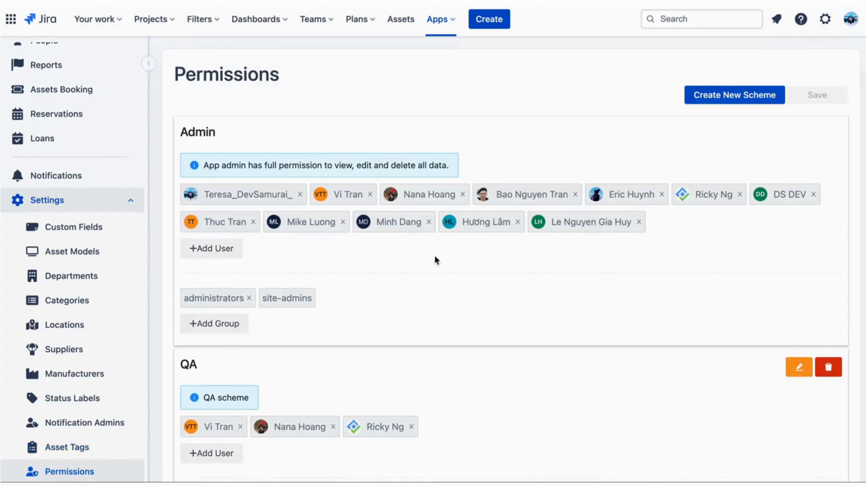
{"action": "scroll", "coordinate": [355, 189], "scroll_direction": "down", "scroll_amount": 10}
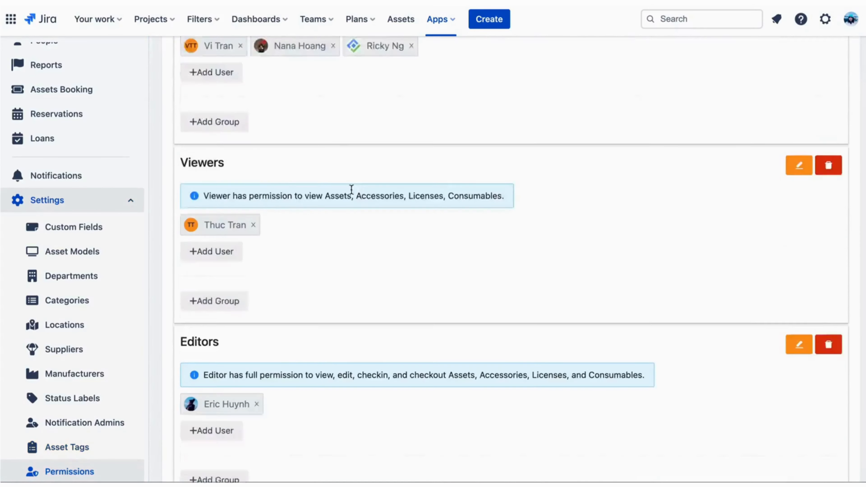
{"action": "scroll", "coordinate": [231, 378], "scroll_direction": "up", "scroll_amount": 10}
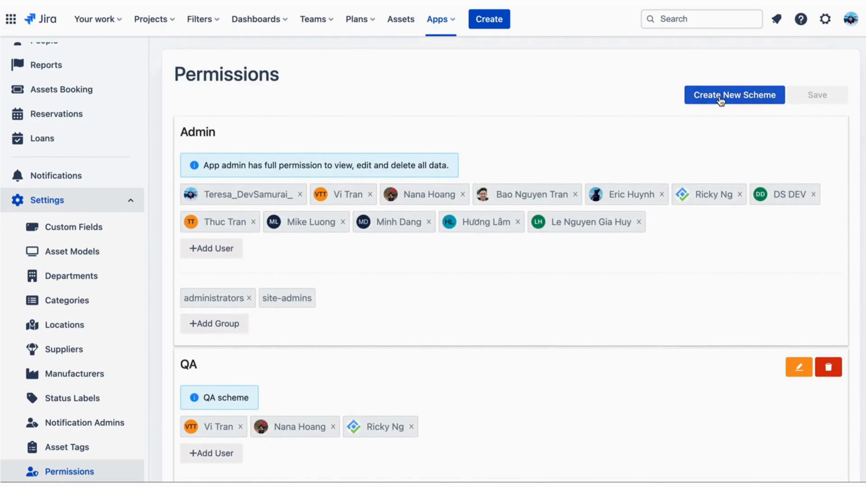
- Open a blank permission scheme form, expand the Assets section, and look through the permission categories
{"action": "left_click", "coordinate": [719, 101]}
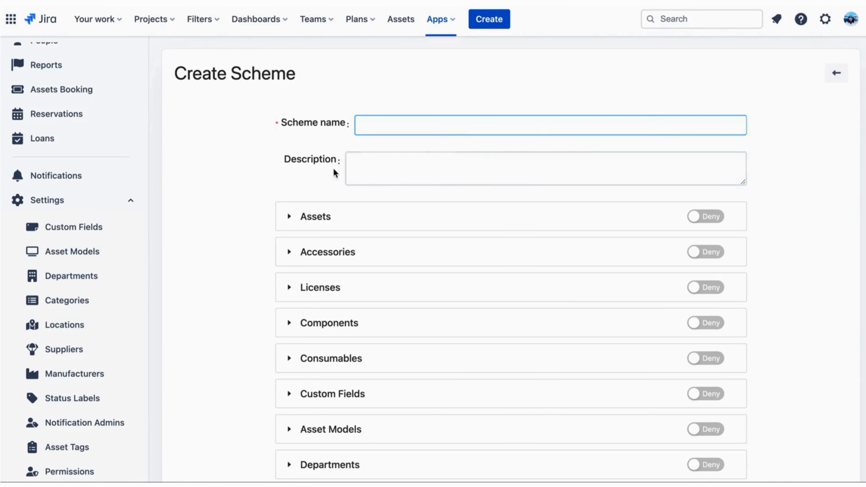
{"action": "left_click", "coordinate": [280, 221]}
{"action": "scroll", "coordinate": [300, 225], "scroll_direction": "down", "scroll_amount": 2}
{"action": "scroll", "coordinate": [310, 230], "scroll_direction": "down", "scroll_amount": 1}
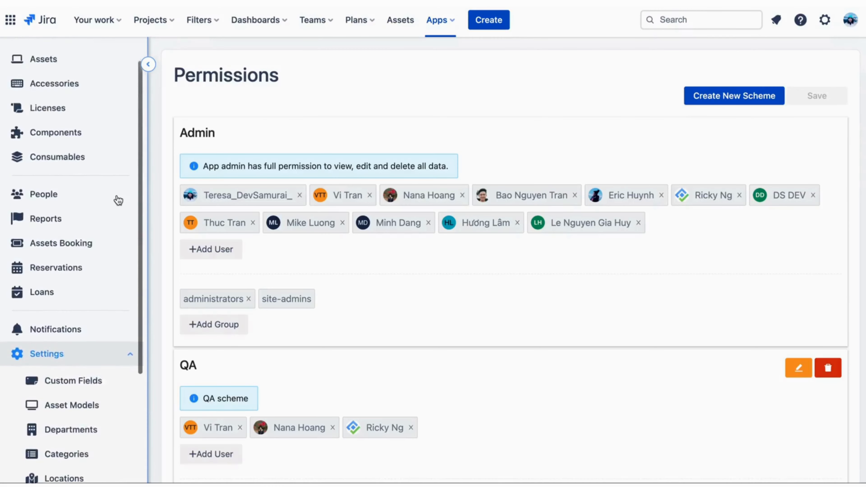
- Open the Reports section and look over the blank report builder, leaving the report title empty
{"action": "scroll", "coordinate": [116, 199], "scroll_direction": "up", "scroll_amount": 1}
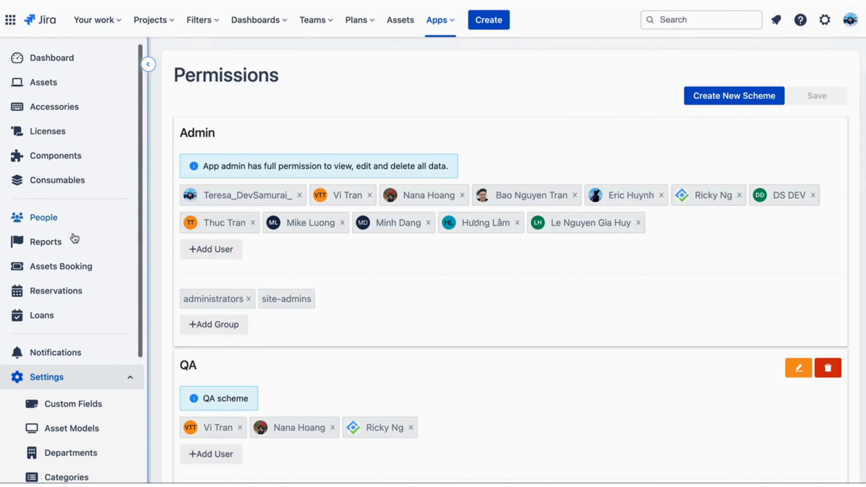
{"action": "left_click", "coordinate": [61, 243]}
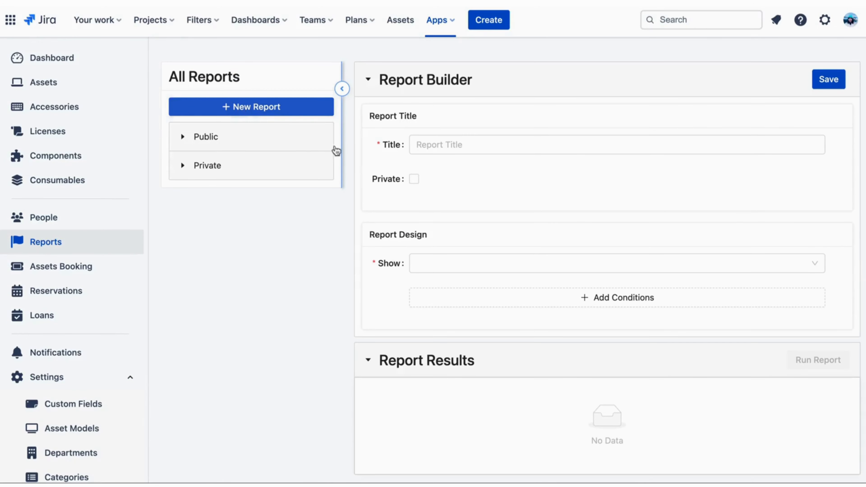
{"action": "left_click", "coordinate": [487, 150]}
{"action": "key", "text": "Escape"}
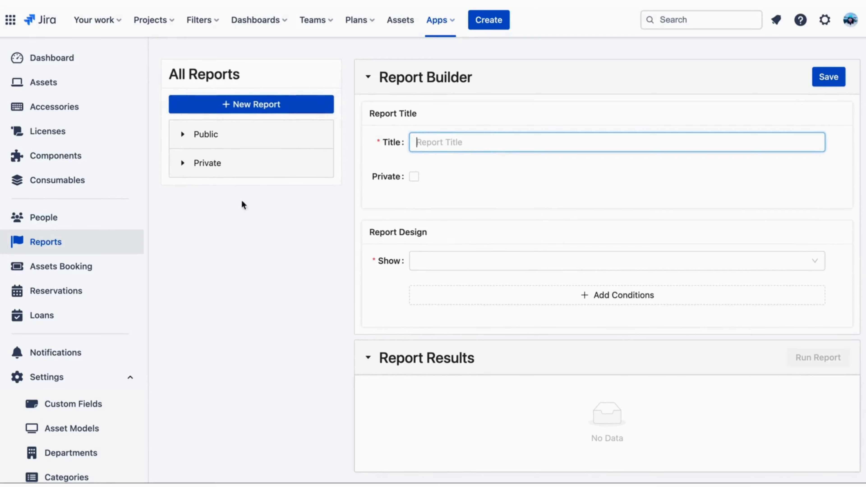
- Open the private report "Assets assigned to me", run it, and review its conditions and results
{"action": "left_click", "coordinate": [195, 167]}
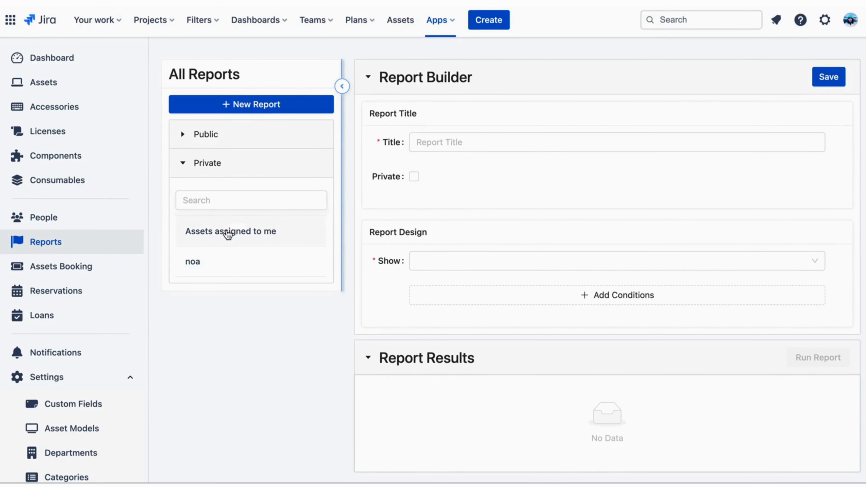
{"action": "left_click", "coordinate": [226, 231]}
{"action": "scroll", "coordinate": [781, 336], "scroll_direction": "down", "scroll_amount": 3}
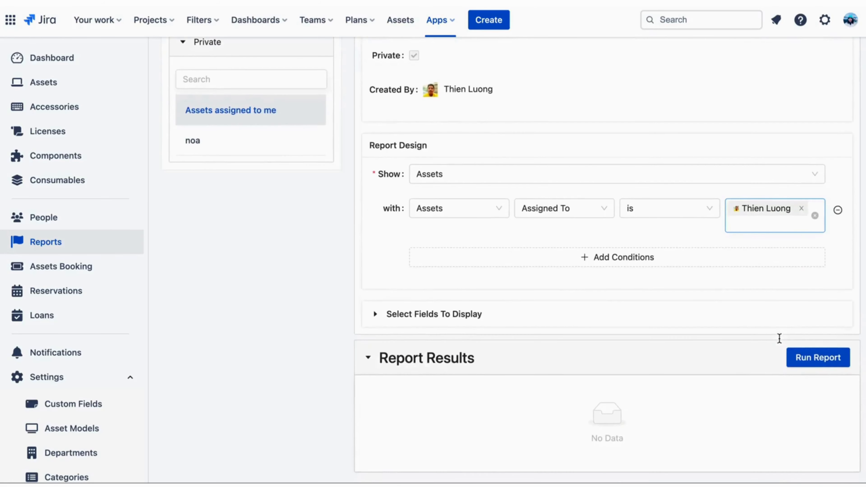
{"action": "left_click", "coordinate": [829, 357]}
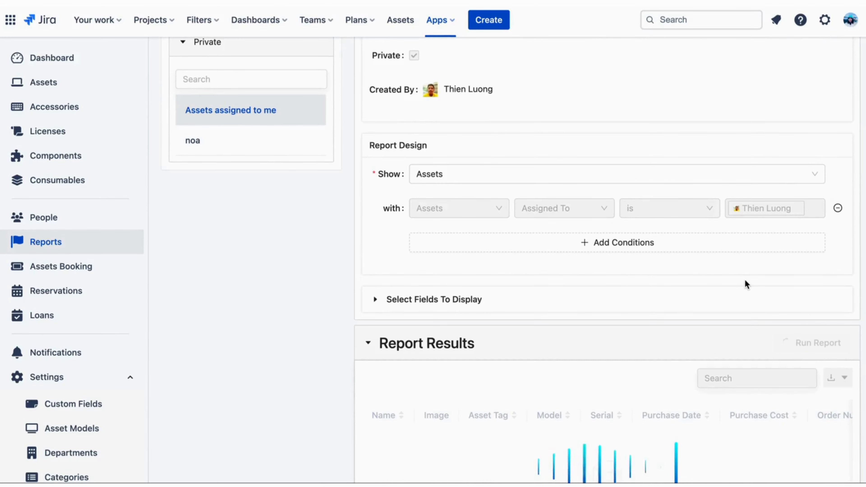
{"action": "scroll", "coordinate": [745, 279], "scroll_direction": "down", "scroll_amount": 2}
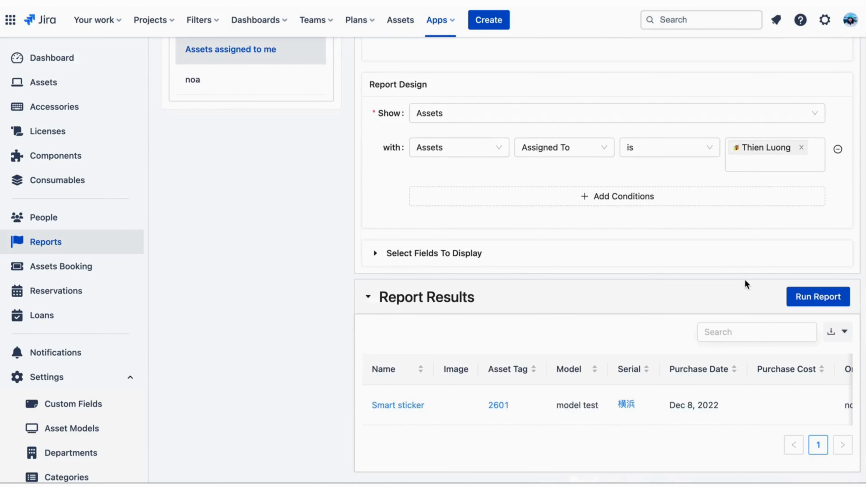
{"action": "scroll", "coordinate": [744, 280], "scroll_direction": "up", "scroll_amount": 2}
{"action": "scroll", "coordinate": [745, 280], "scroll_direction": "down", "scroll_amount": 2}
{"action": "scroll", "coordinate": [744, 279], "scroll_direction": "up", "scroll_amount": 5}
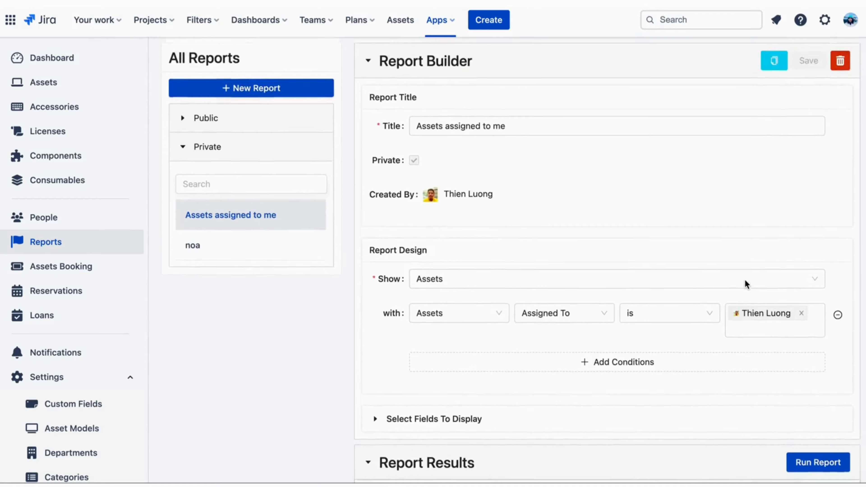